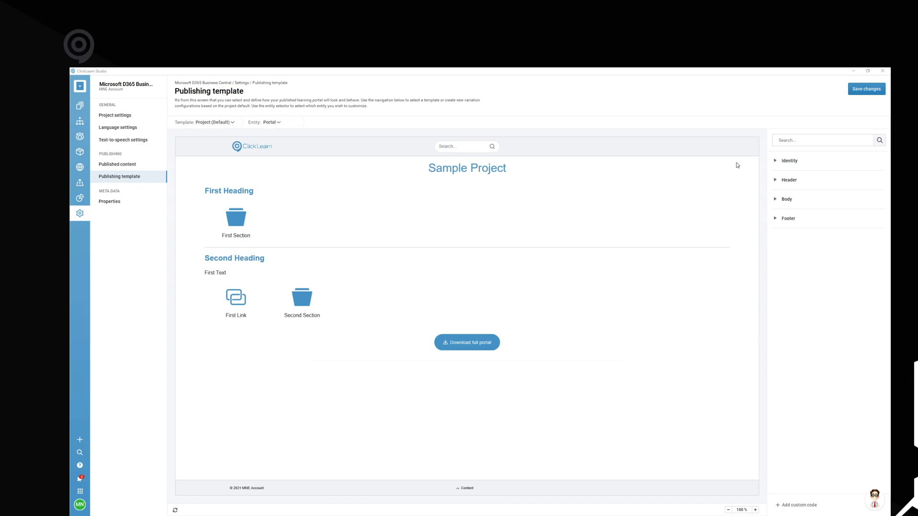
- Upload techdesign.jpg from this computer into Common assets as the portal logo, then save
left_click(776, 162)
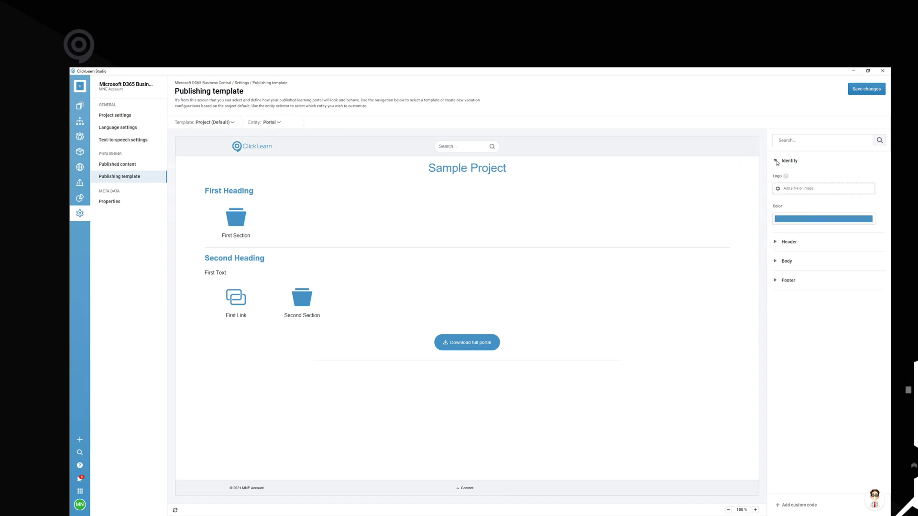
left_click(800, 190)
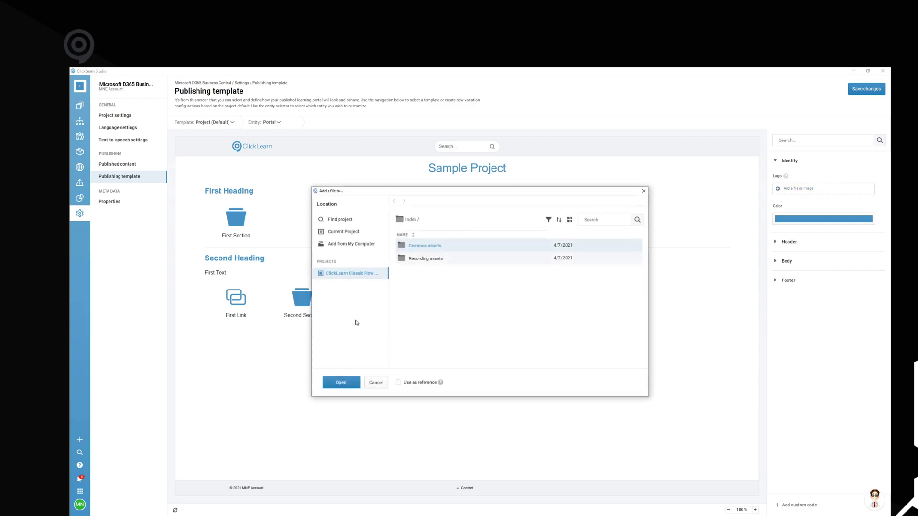
left_click(352, 244)
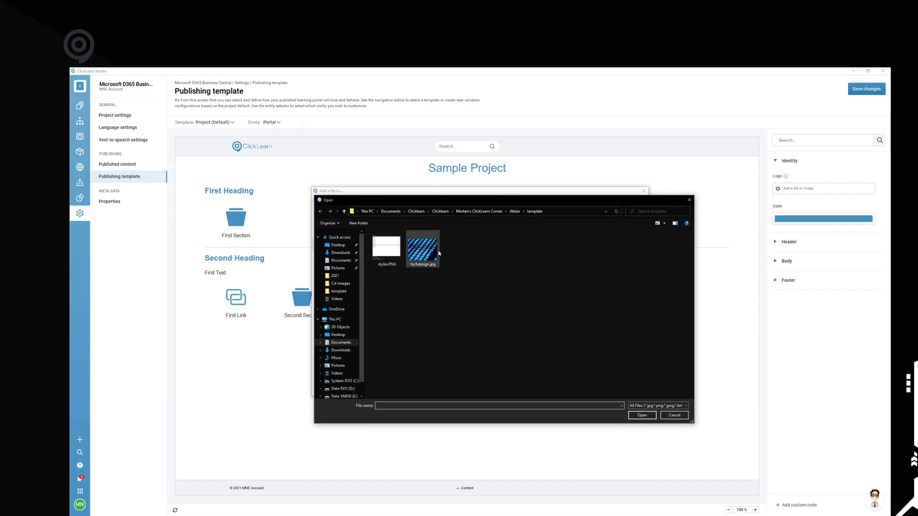
left_click(423, 249)
left_click(643, 415)
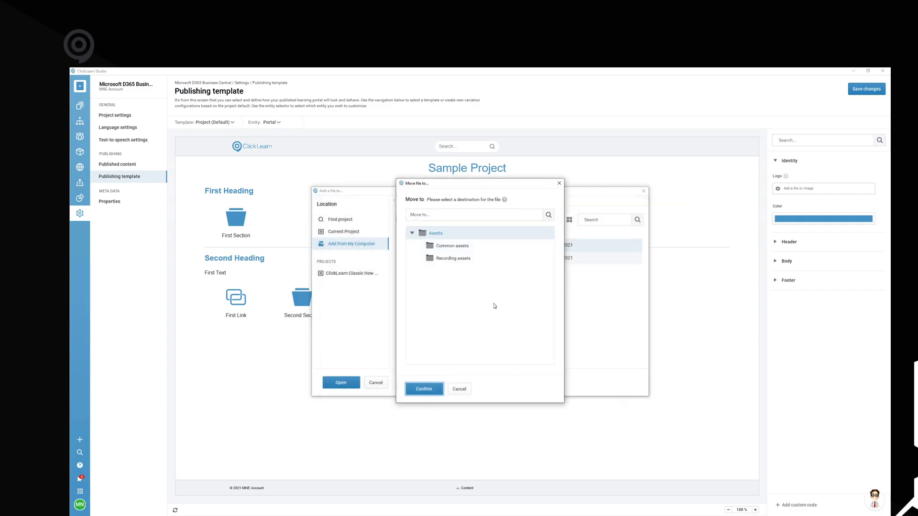
left_click(458, 247)
left_click(431, 390)
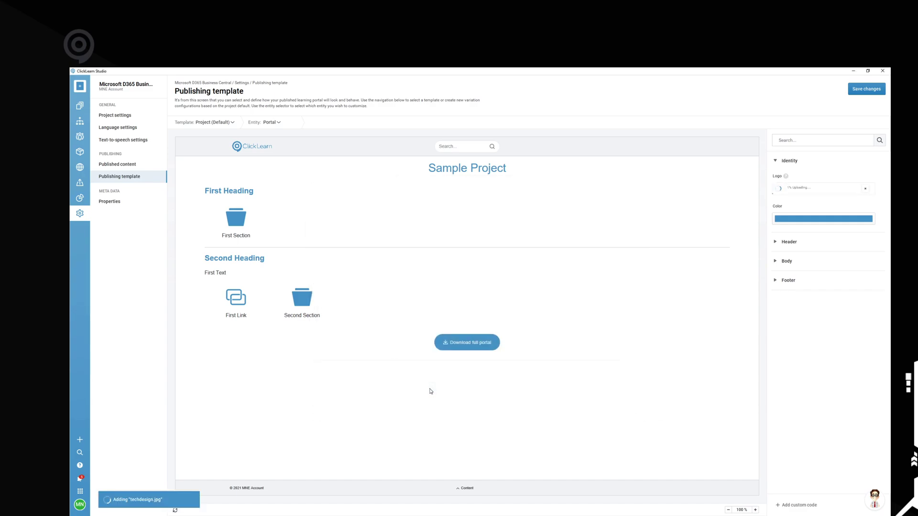
left_click(875, 86)
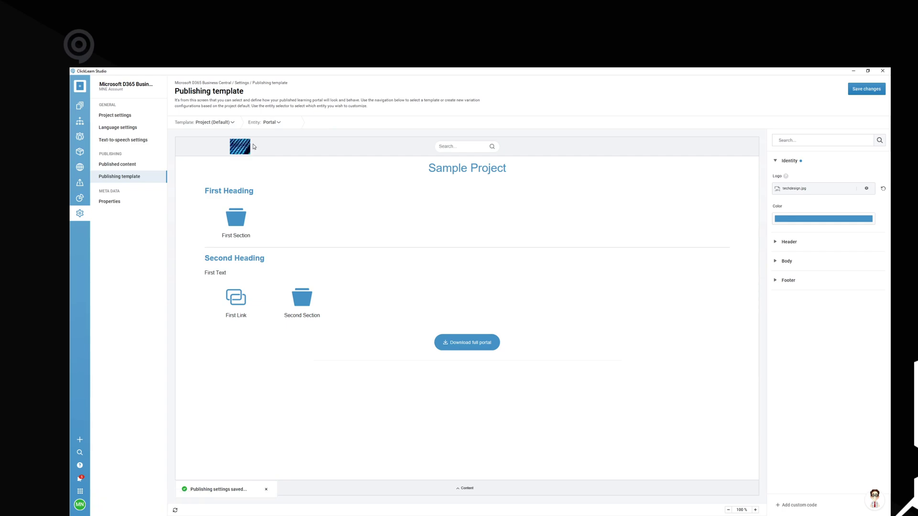
- Switch to the Word document (DOCX) output and set its theme to Custom theme
left_click(280, 123)
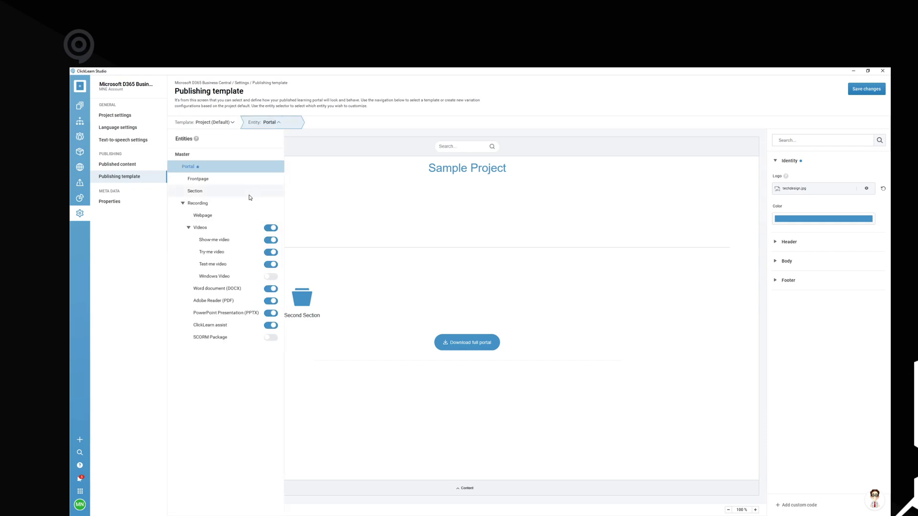
left_click(230, 289)
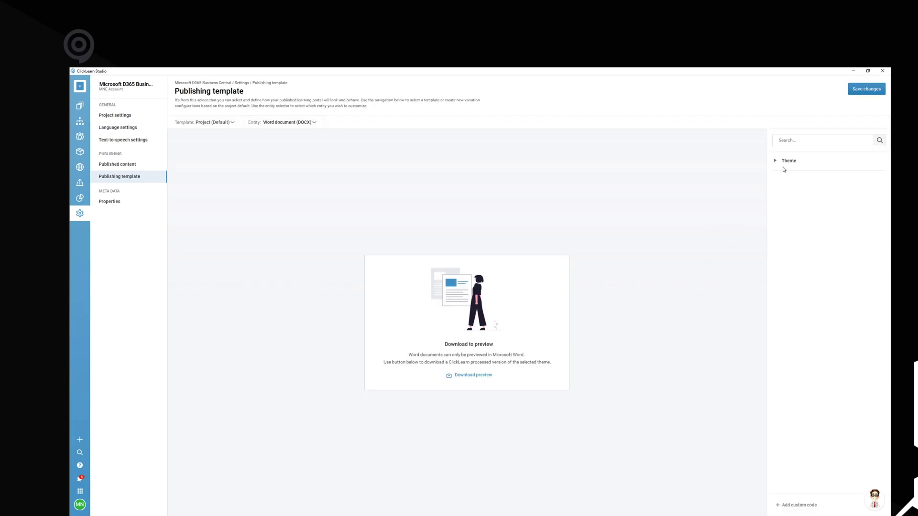
left_click(775, 161)
left_click(791, 189)
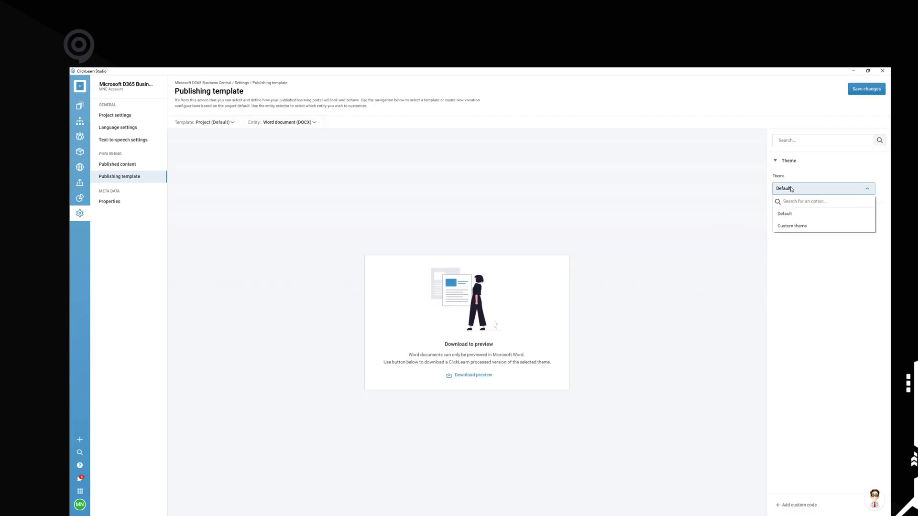
left_click(803, 226)
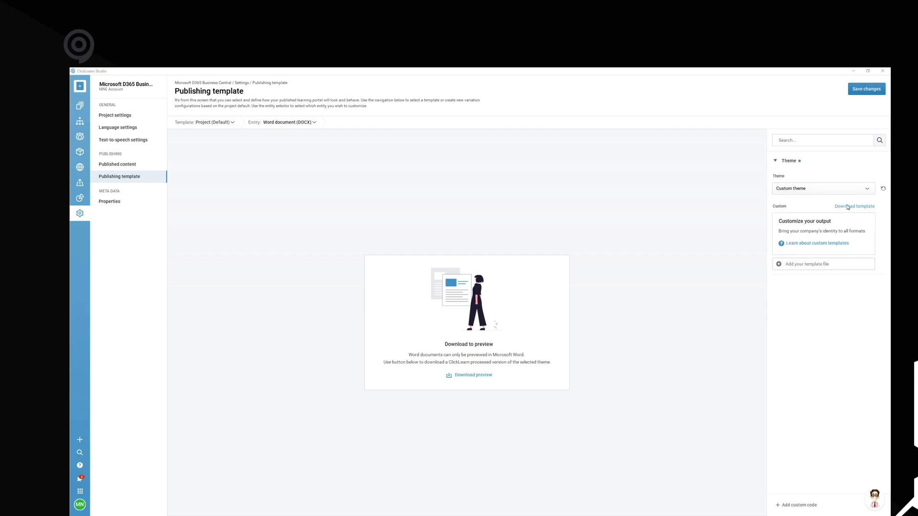
- Download the starter Word template, replacing the existing attain.docx
left_click(861, 208)
left_click(158, 122)
left_click(400, 295)
left_click(497, 298)
- Open the recent attain.docx in Word from File Explorer
key("super+e")
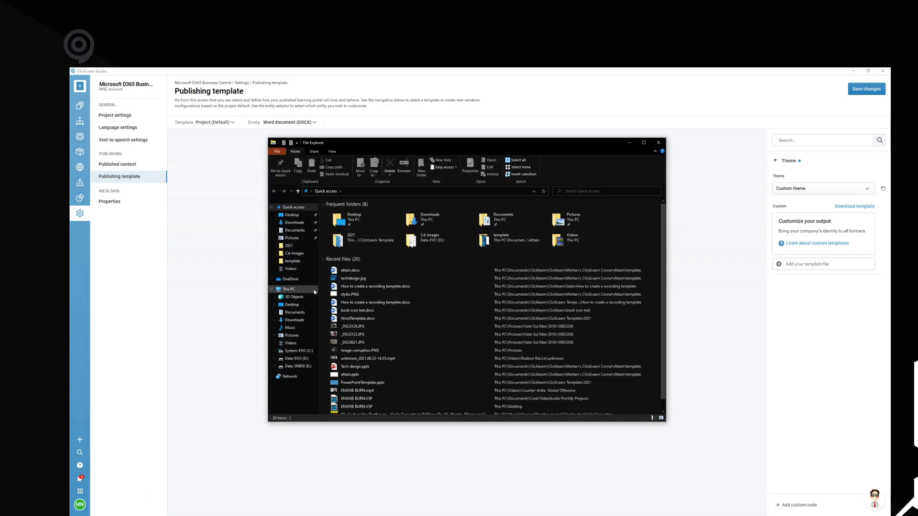
left_click(346, 270)
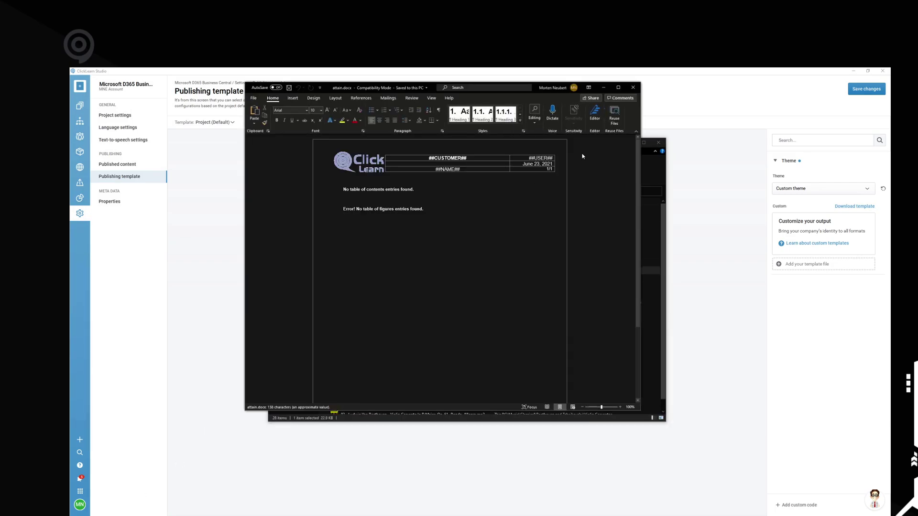
left_click(658, 143)
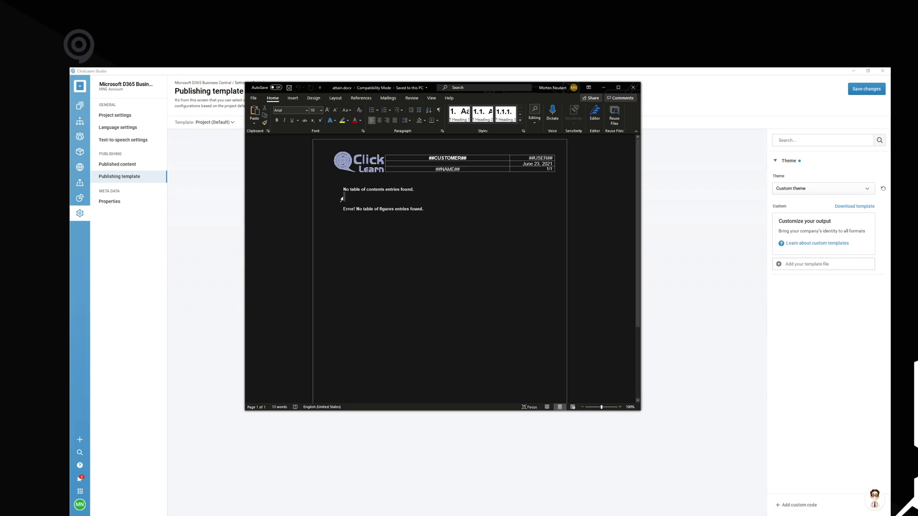
right_click(342, 208)
key("ctrl+Home")
- Change the header logo picture to techdesign.jpg from the template folder
double_click(367, 164)
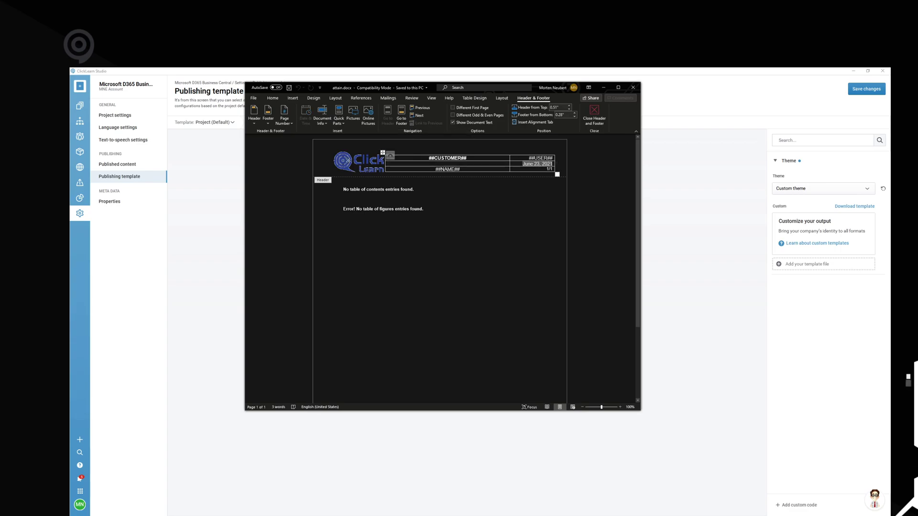
right_click(351, 163)
mouse_move(383, 213)
left_click(424, 218)
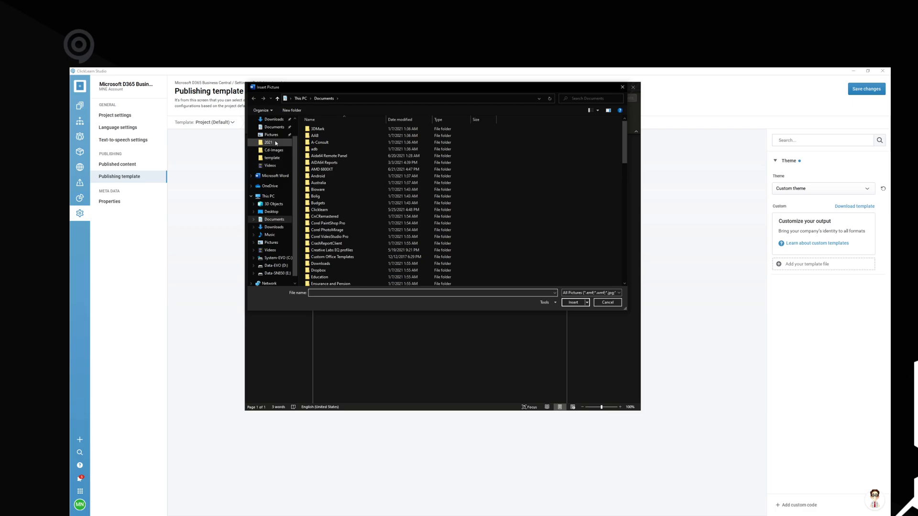
left_click(272, 158)
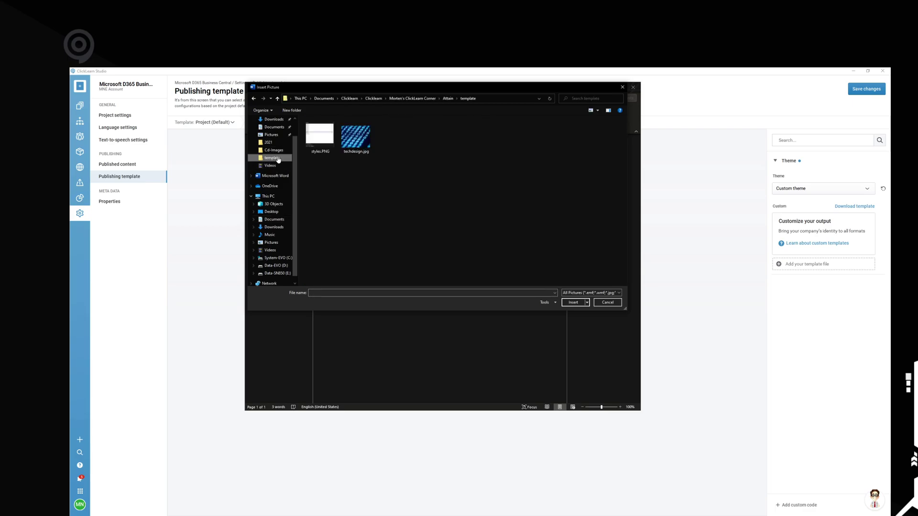
left_click(356, 138)
key("Return")
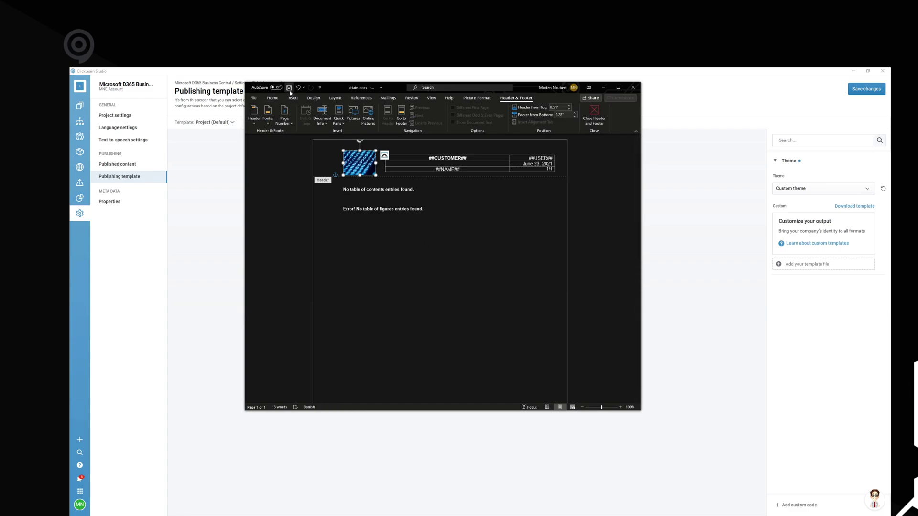
- Close the edited Word template and keep the Word output on Custom theme
left_click(631, 88)
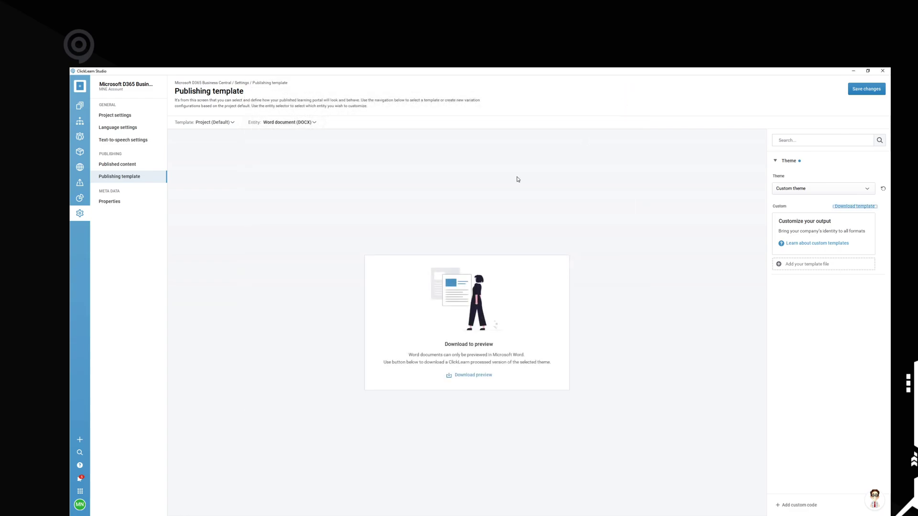
left_click(827, 241)
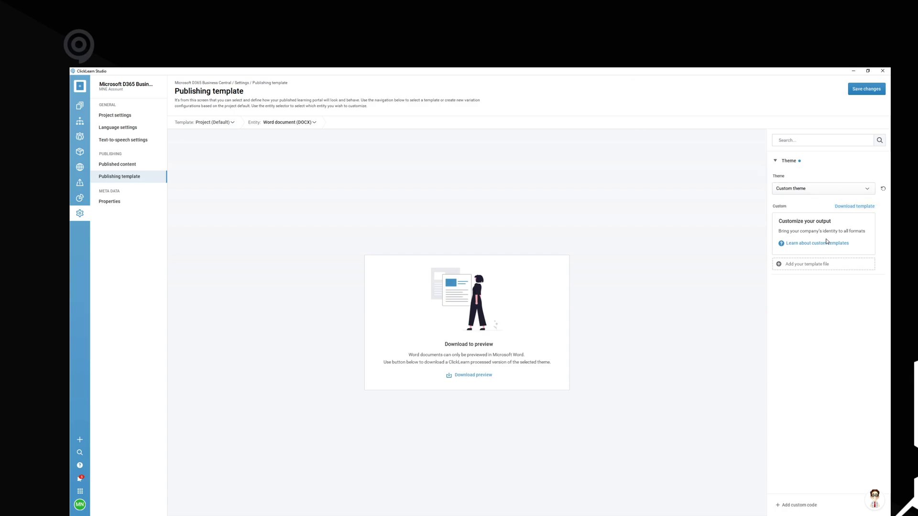
left_click(853, 190)
left_click(854, 190)
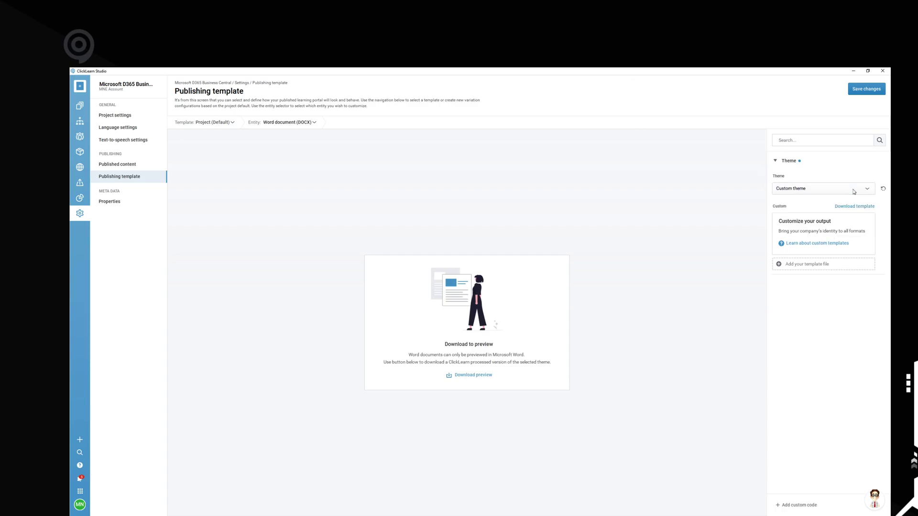
- Upload attain.docx into Common assets as the custom template and save the settings
left_click(819, 264)
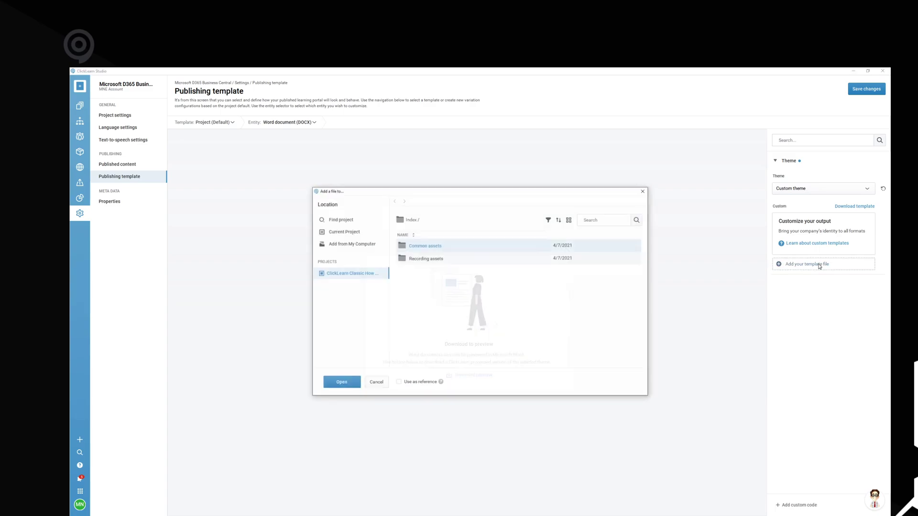
left_click(351, 244)
left_click(385, 242)
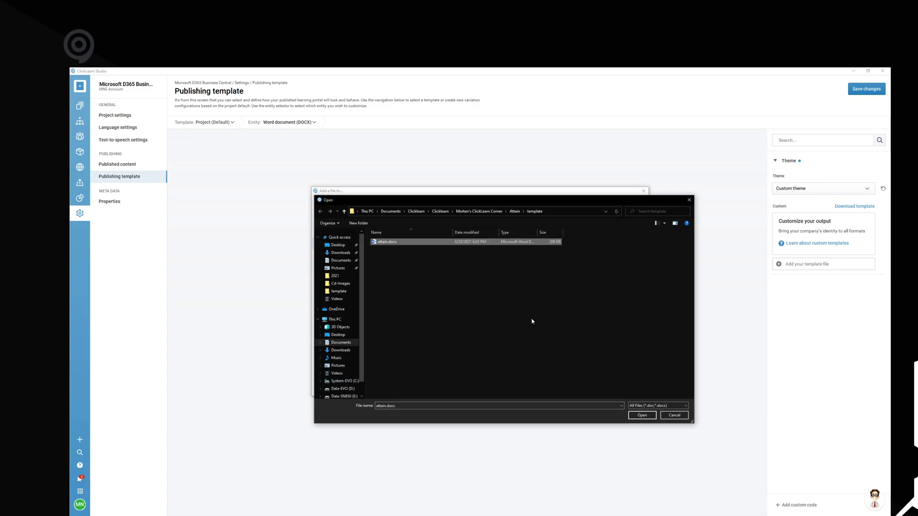
left_click(642, 415)
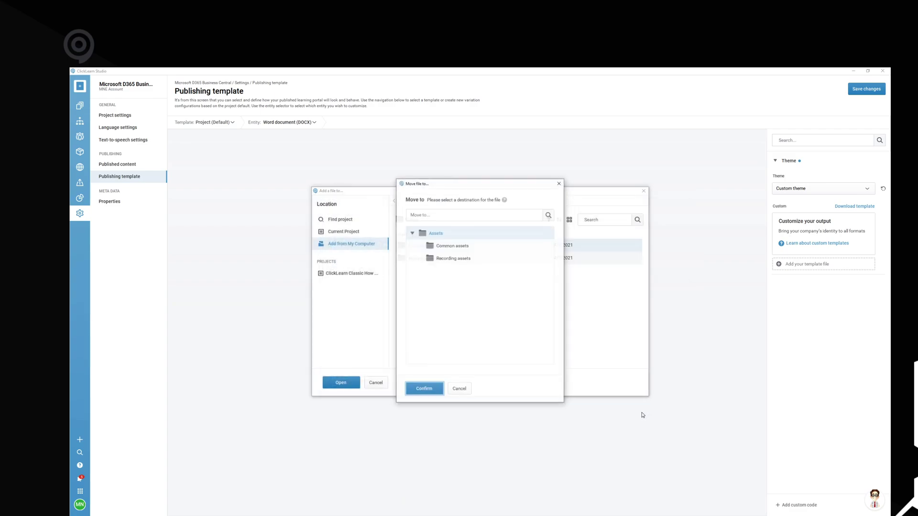
left_click(461, 247)
left_click(436, 390)
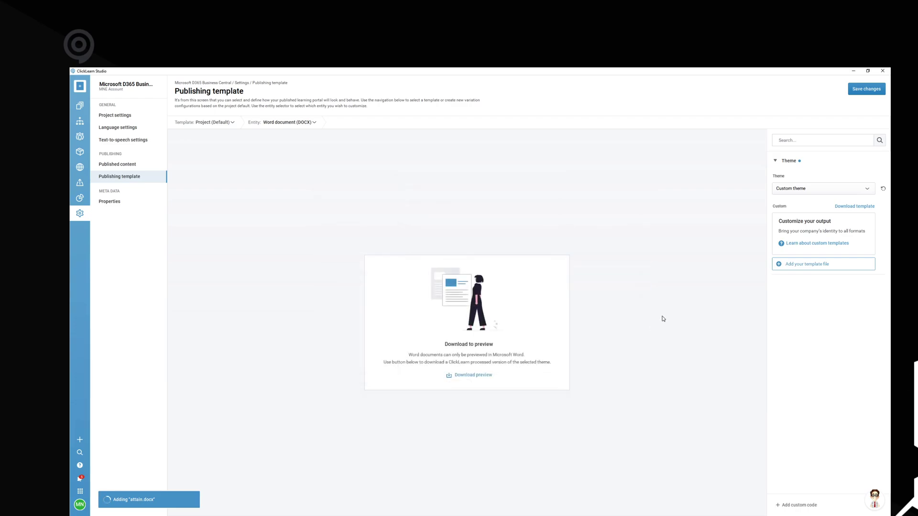
left_click(866, 88)
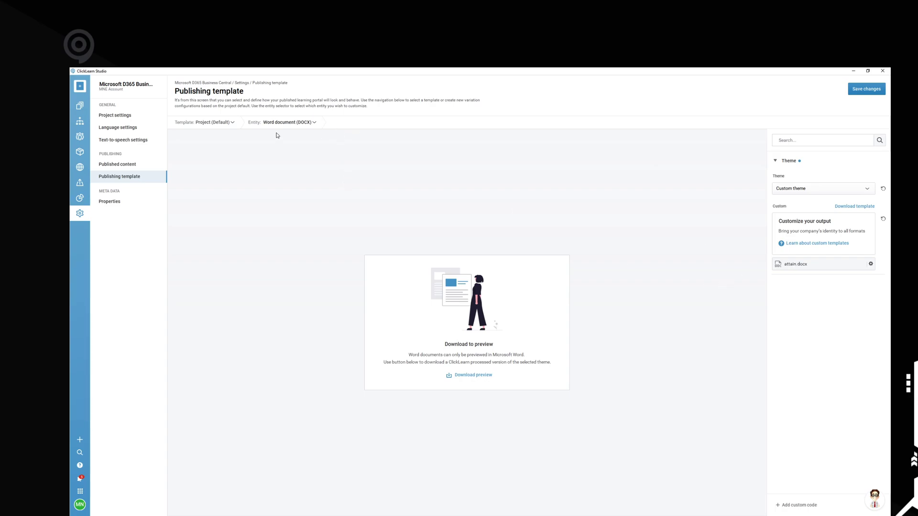
- Select the PowerPoint Presentation (PPTX) entity and expand its Theme section
left_click(313, 122)
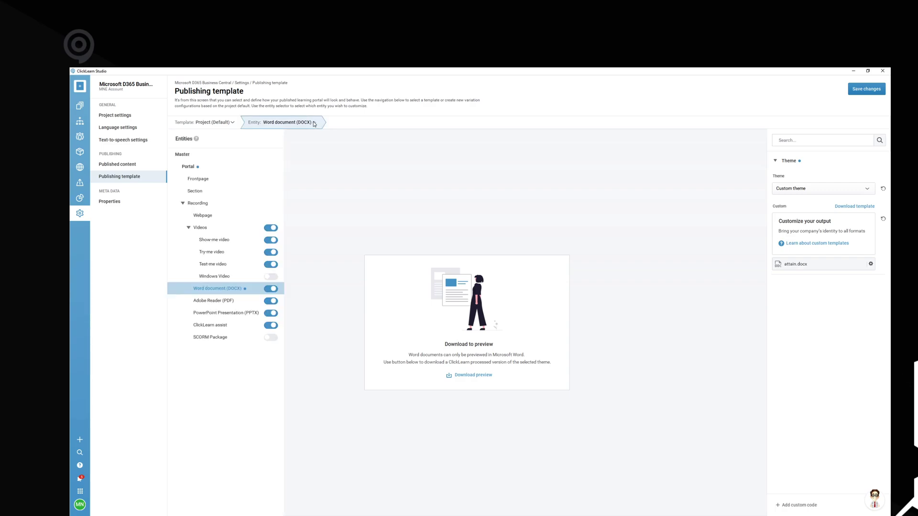
left_click(239, 314)
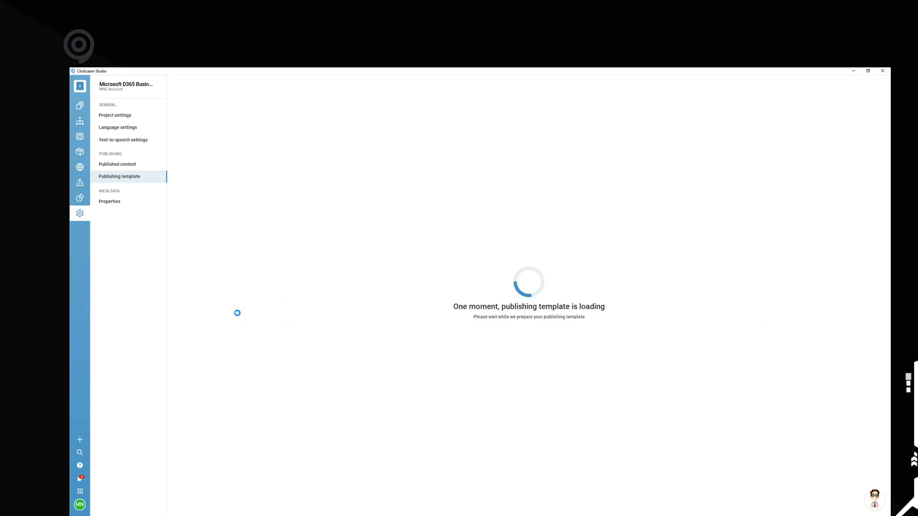
left_click(783, 161)
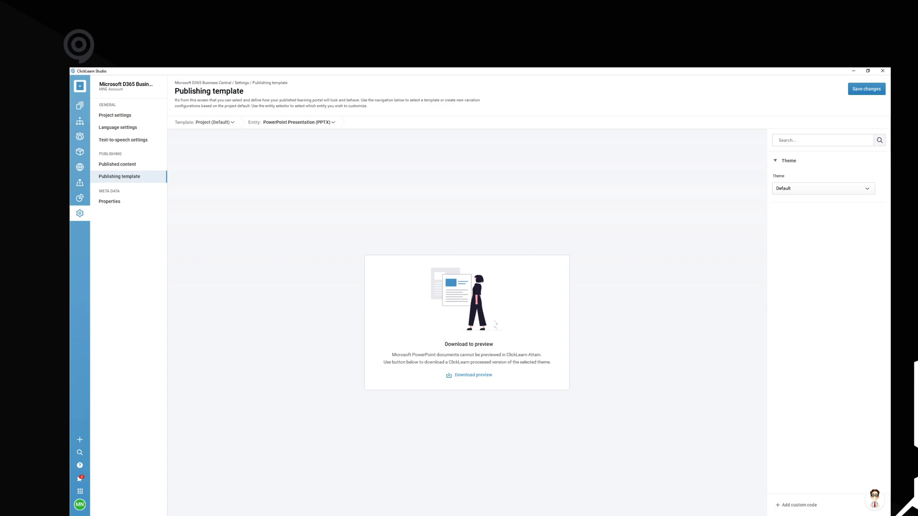
- Go to attain.docx's folder in File Explorer and open attain.pptx
key("super+e")
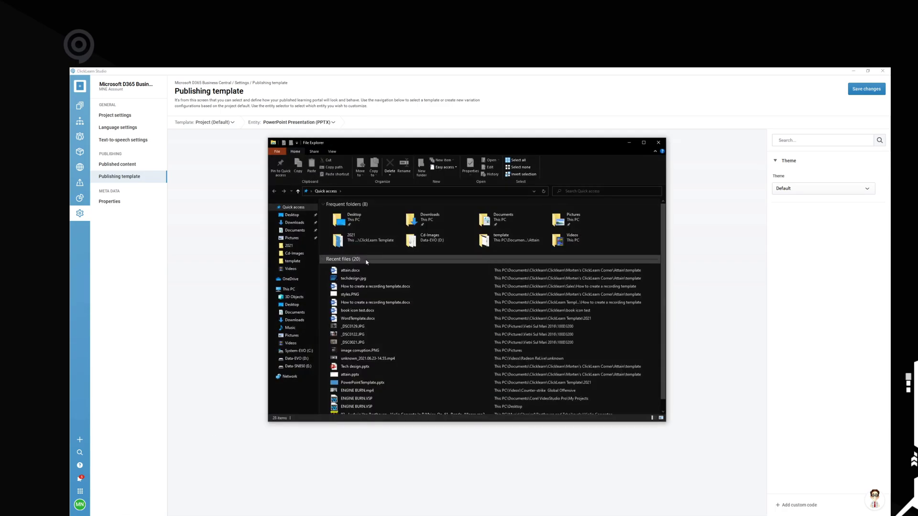
right_click(357, 269)
left_click(382, 397)
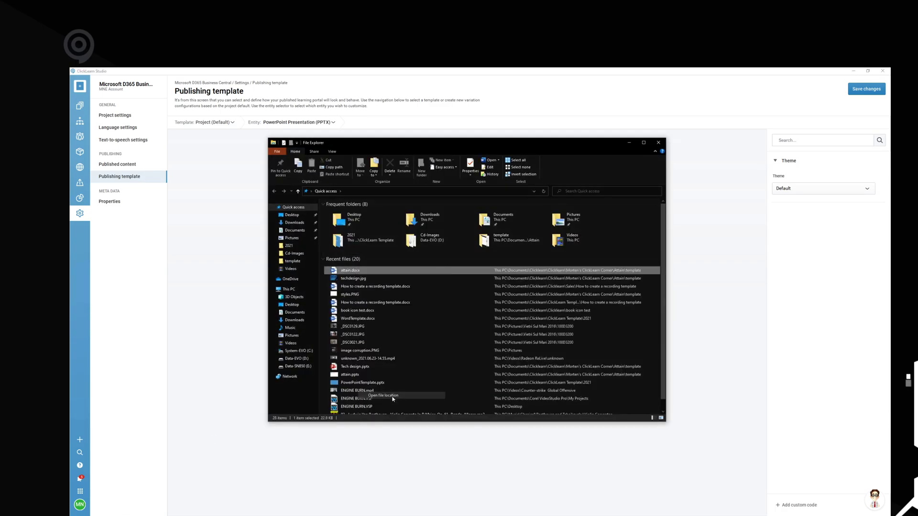
double_click(360, 218)
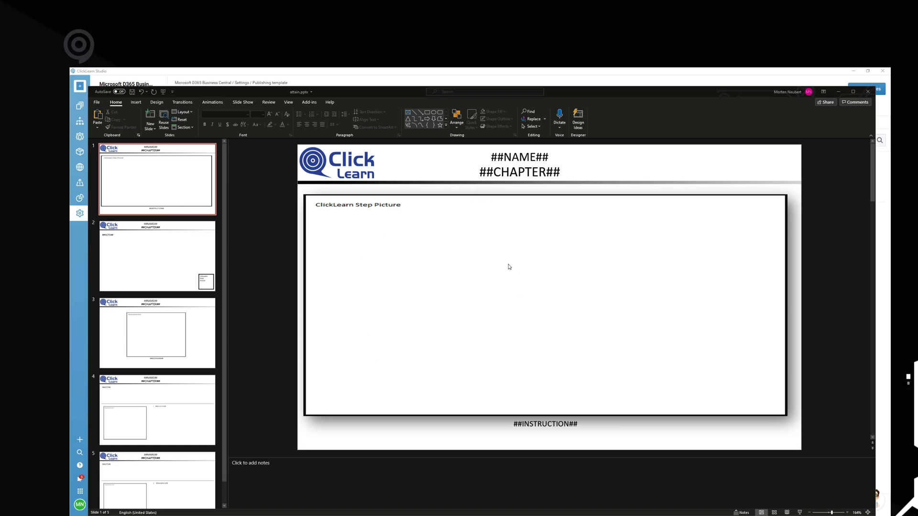
- Review slides 2–5: ##NOTE##, bookmark picture, note with bullet list, and numbered list
left_click(145, 278)
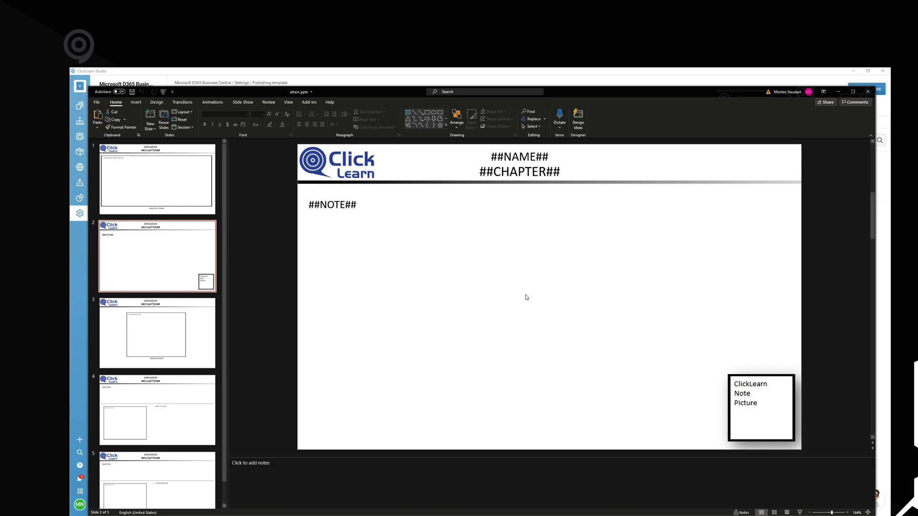
left_click(139, 332)
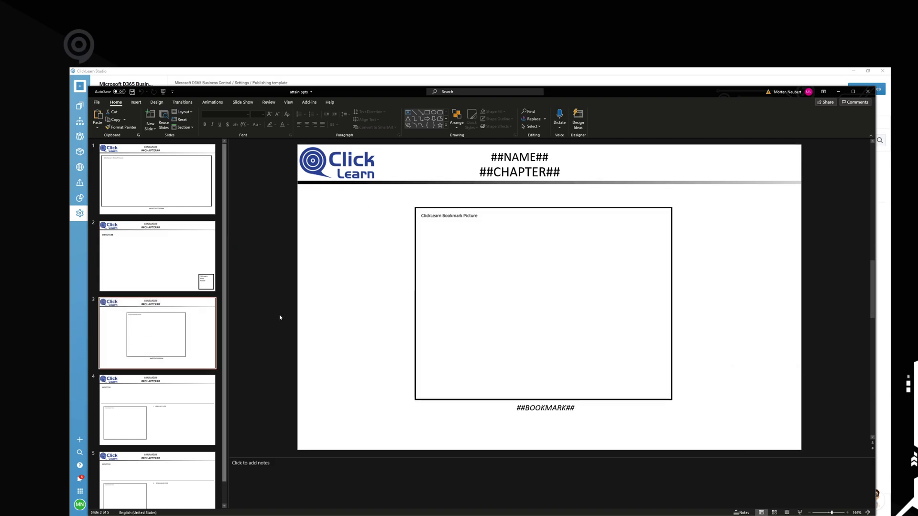
left_click(167, 405)
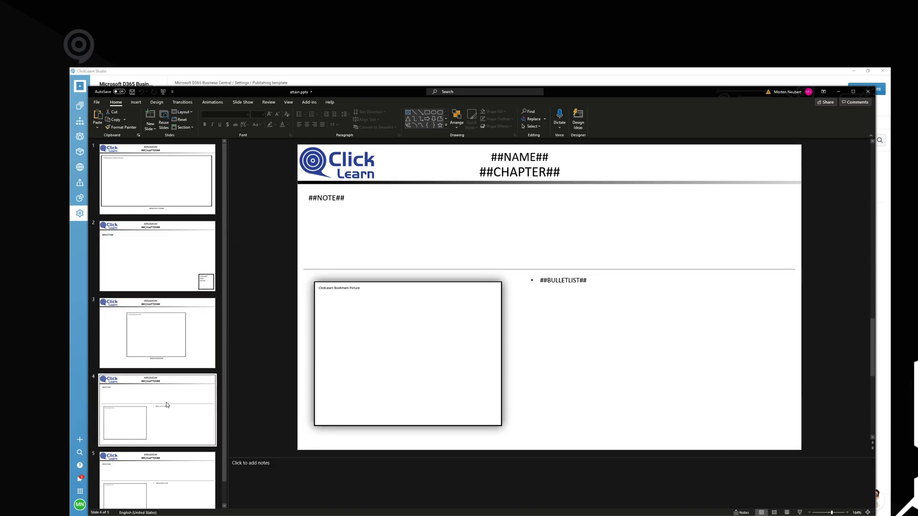
left_click(177, 466)
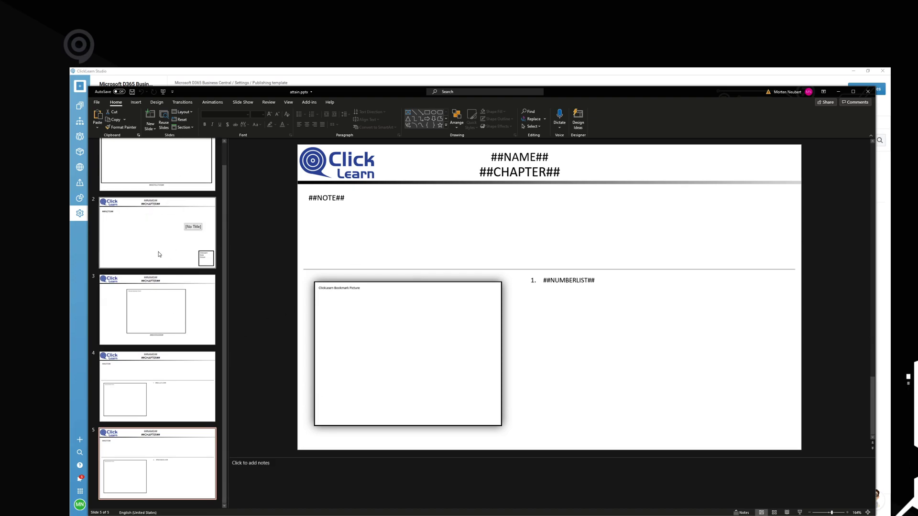
scroll(159, 253, "up", 1)
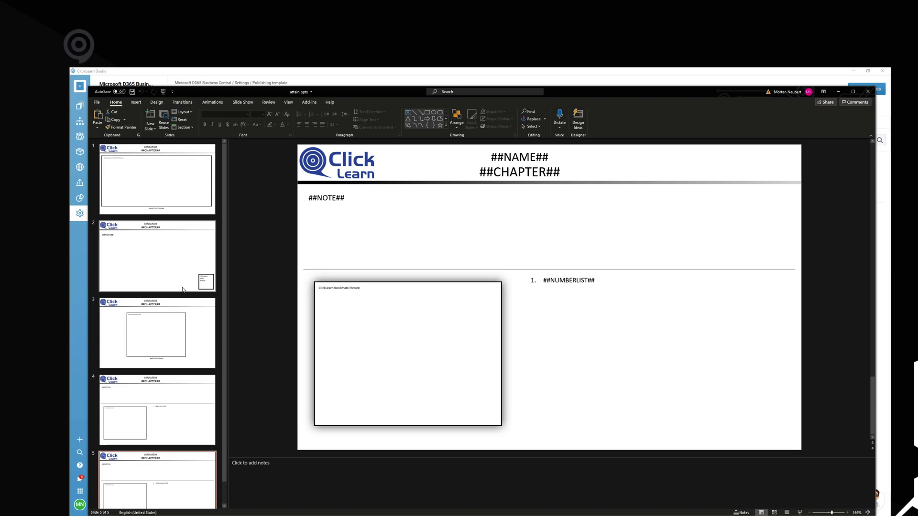
- Open Tech design.pptx and paste the attain.pptx slides right after its title slide
key("alt+Tab")
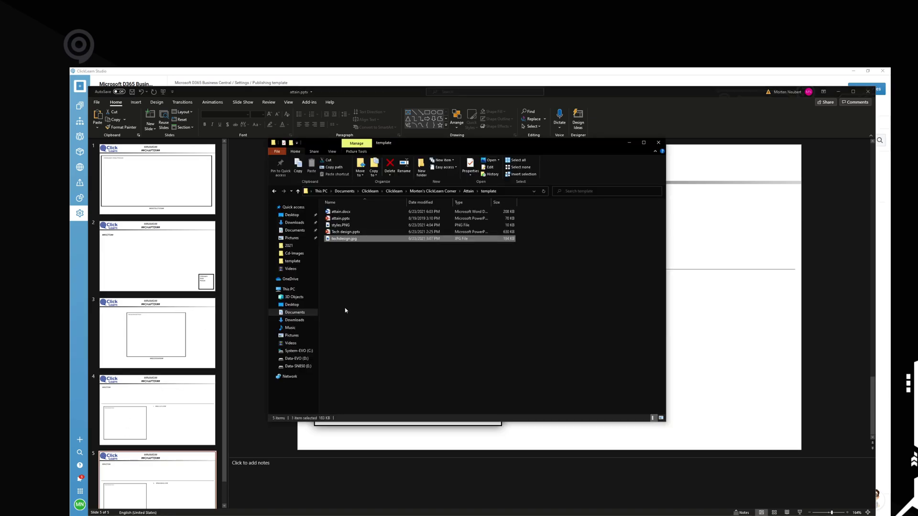
double_click(369, 231)
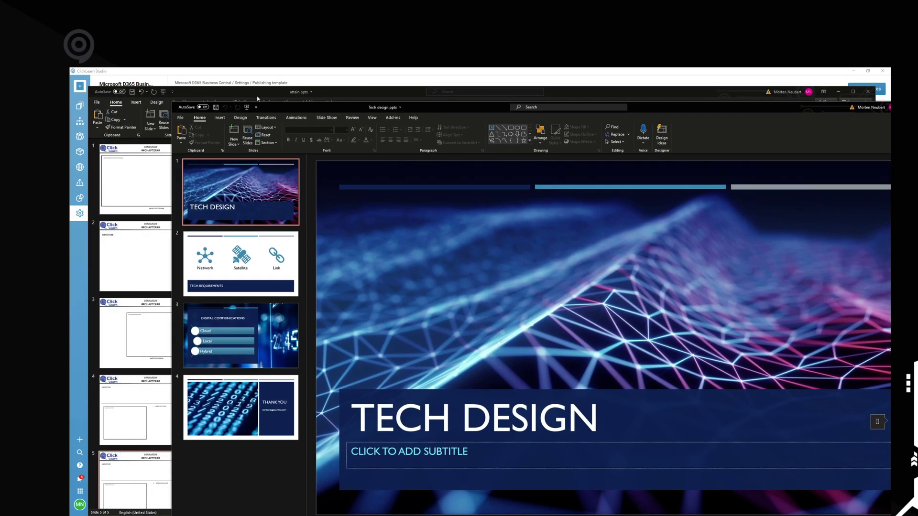
key("alt+Tab")
left_click(206, 165)
scroll(184, 174, "down", 2)
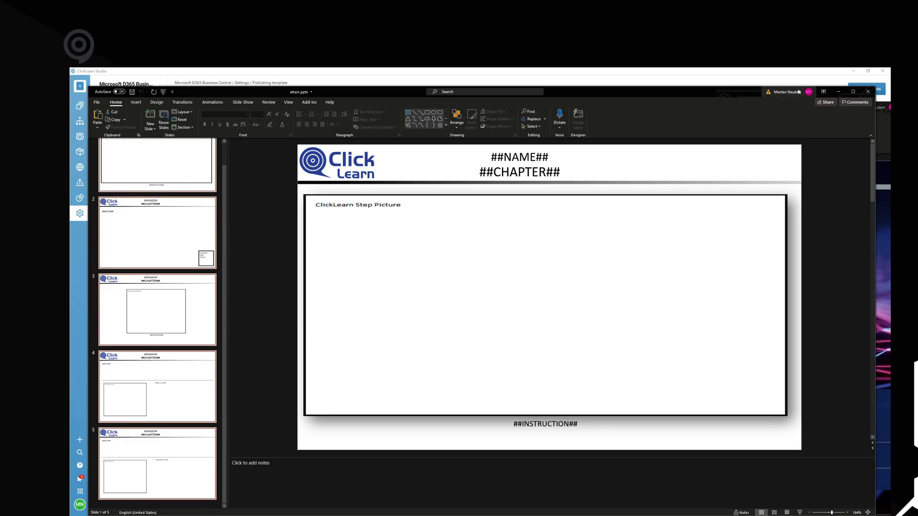
left_click(837, 91)
left_click(276, 230)
key("ctrl+v")
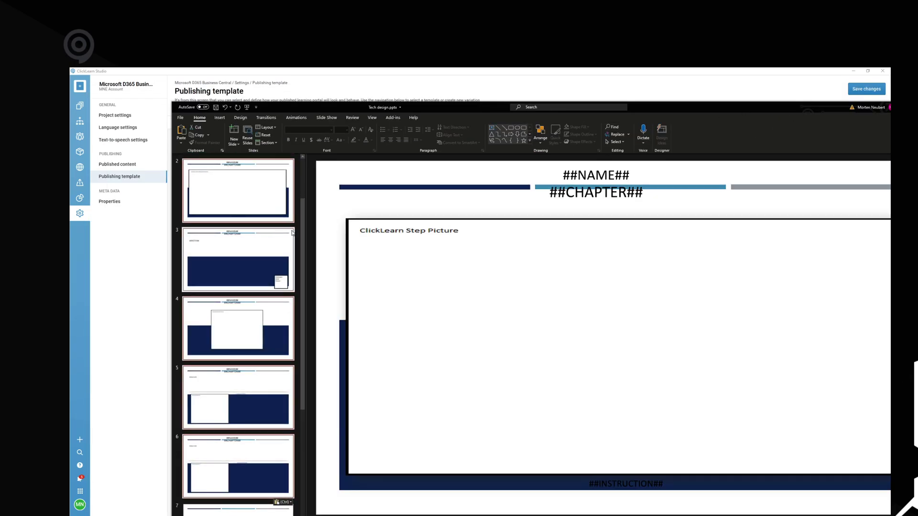
- Enter ##NAME## as the subtitle on the TECH DESIGN title slide
scroll(321, 280, "up", 1)
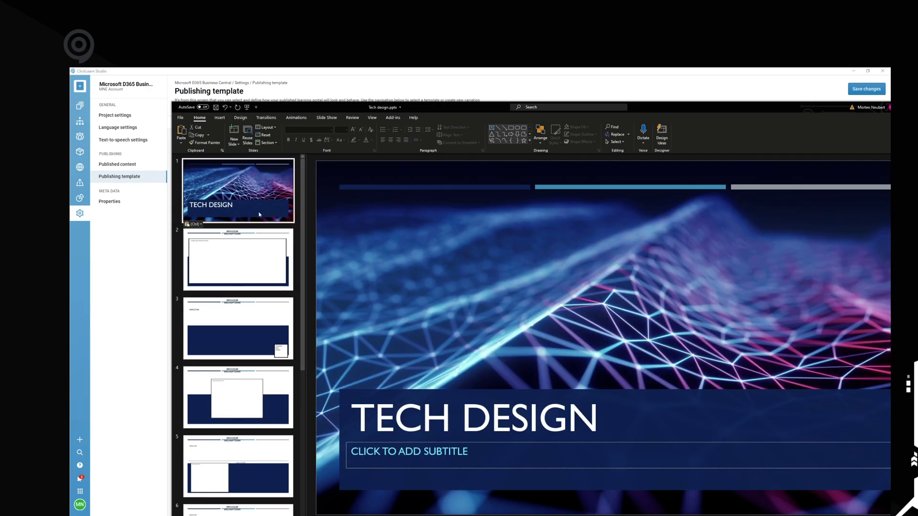
left_click(433, 453)
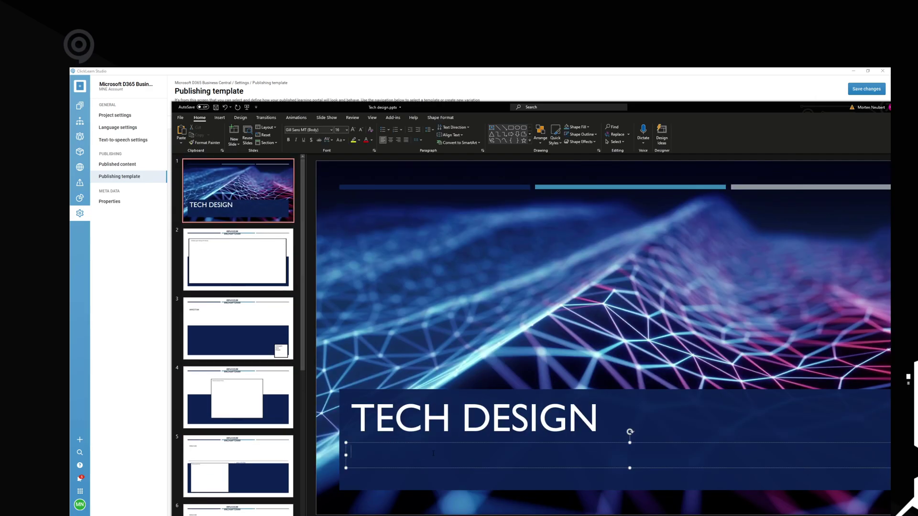
type("##NAME##")
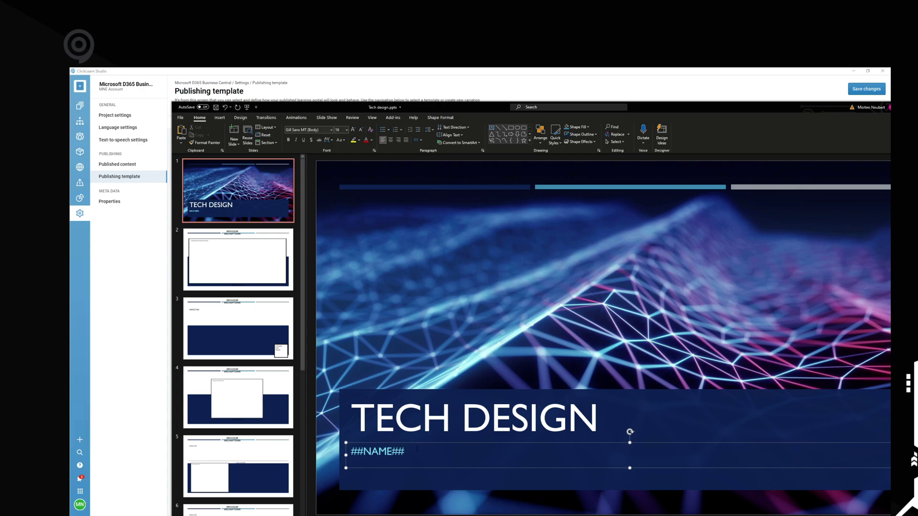
left_click(265, 268)
left_click(236, 198)
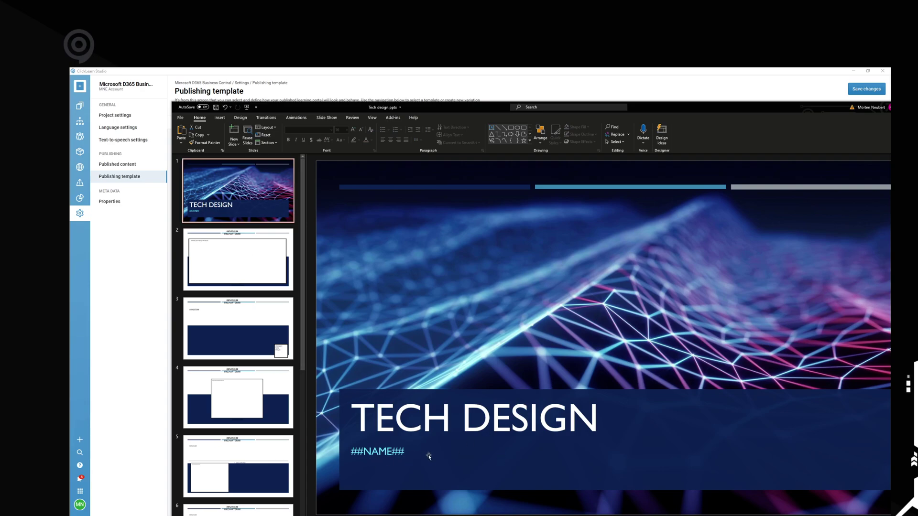
left_click(247, 238)
- Delete the Tech Requirements and Digital Communications slides from Tech design.pptx
left_click(241, 330)
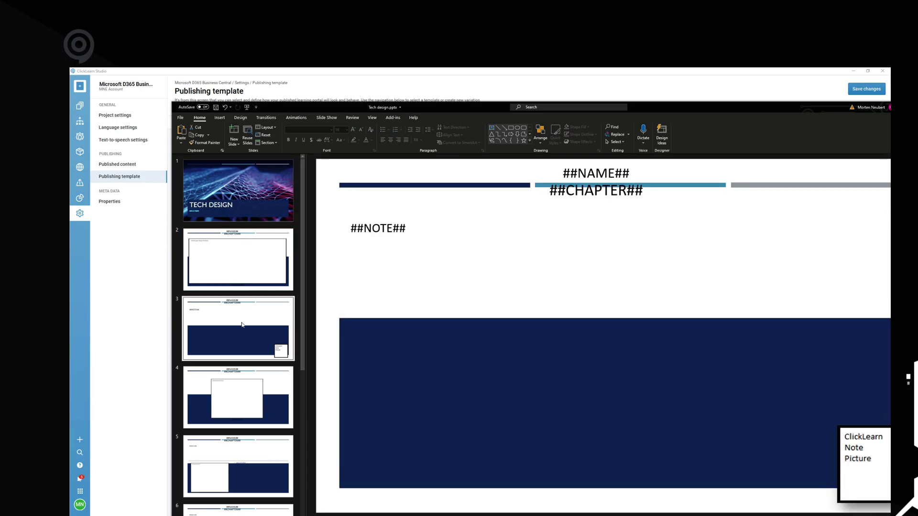
left_click(241, 377)
left_click(246, 348)
left_click(250, 374)
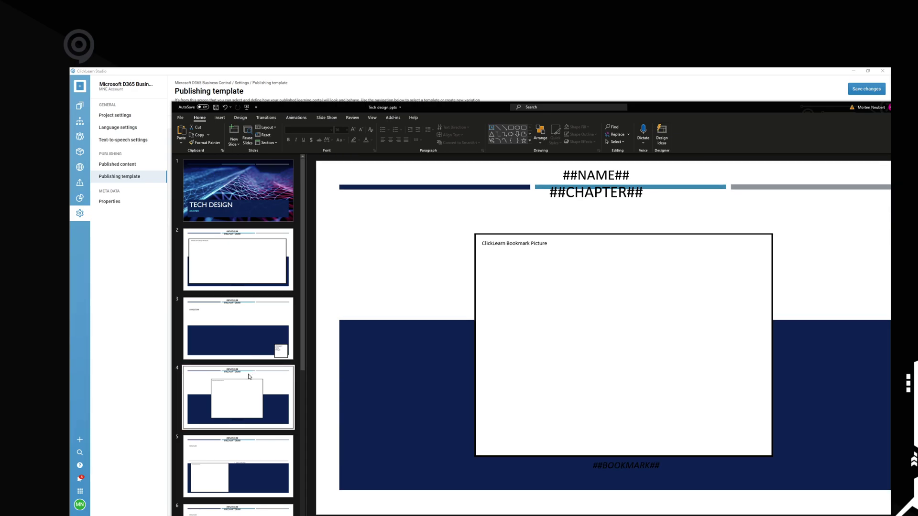
scroll(251, 383, "down", 2)
scroll(249, 385, "down", 2)
left_click(246, 404)
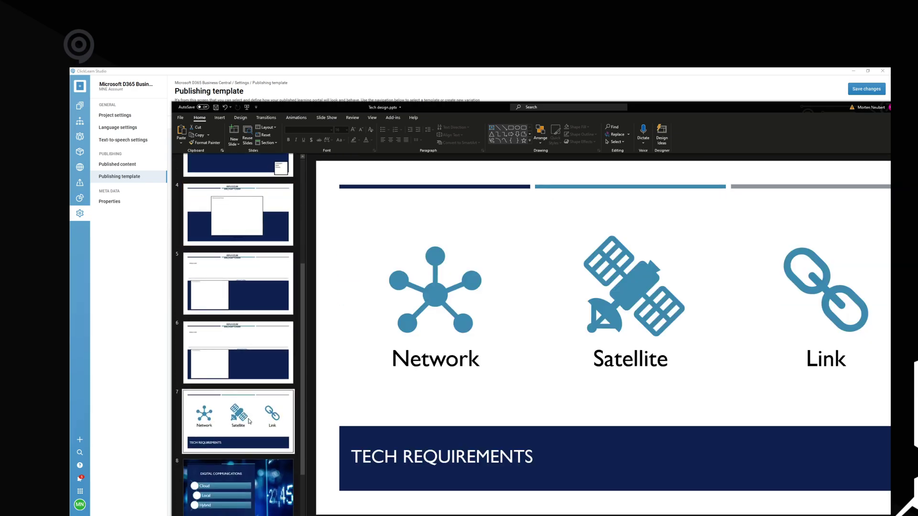
scroll(257, 377, "down", 2)
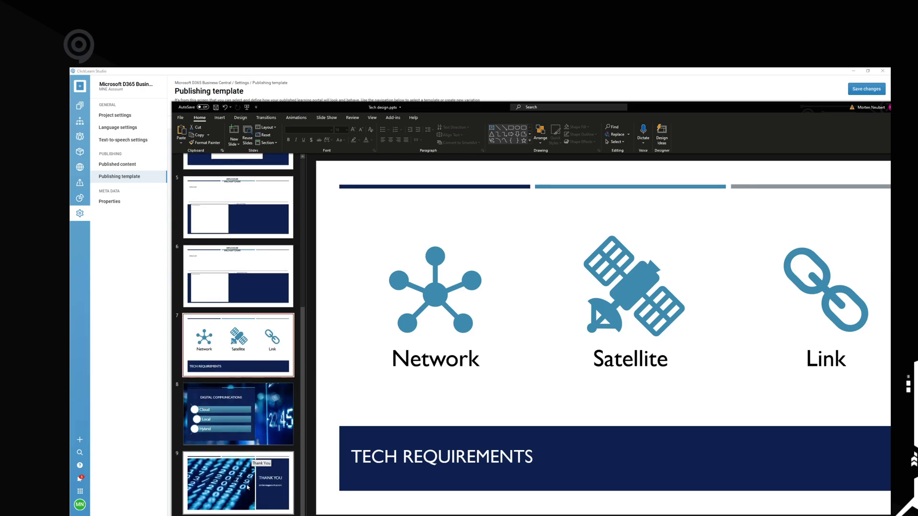
left_click(246, 425, "shift")
key("Delete")
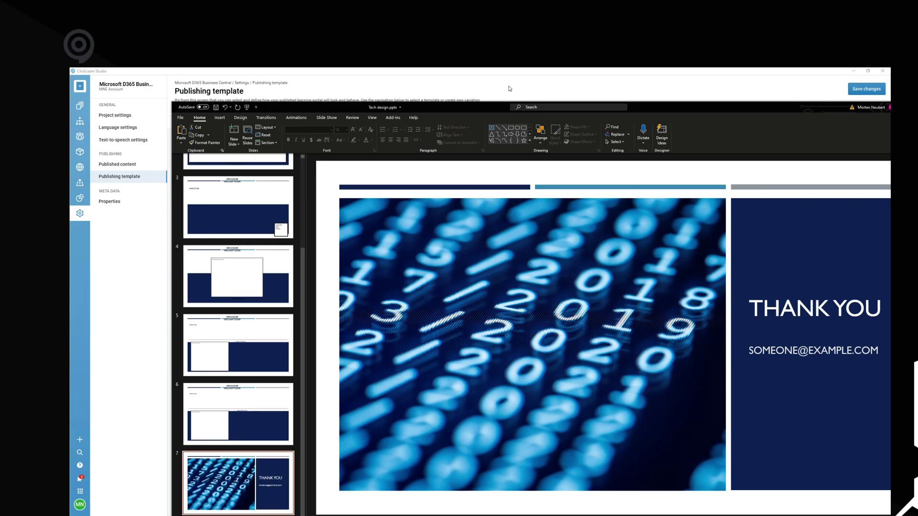
left_click_drag(762, 115, 723, 108)
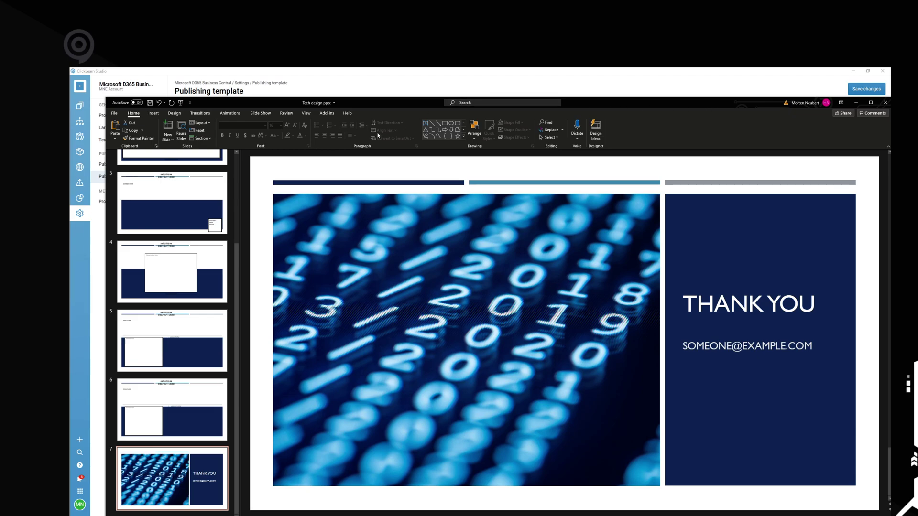
left_click(175, 112)
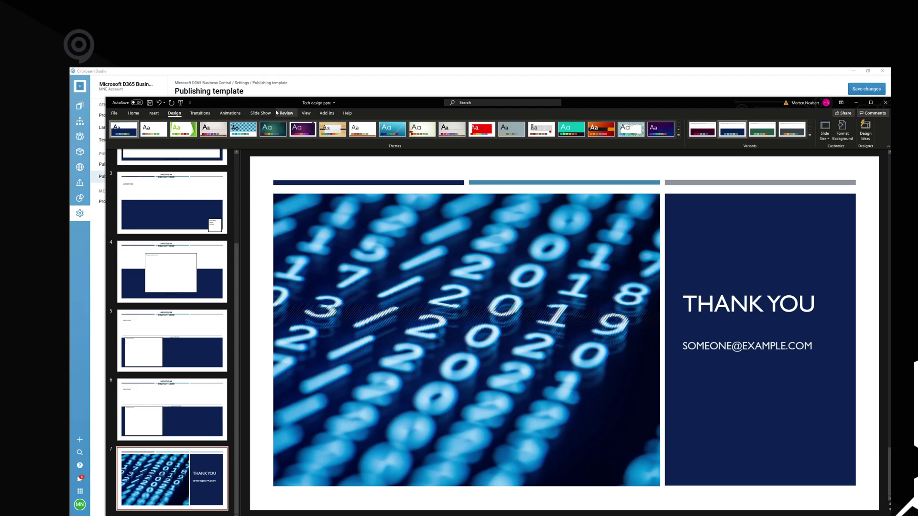
left_click(134, 113)
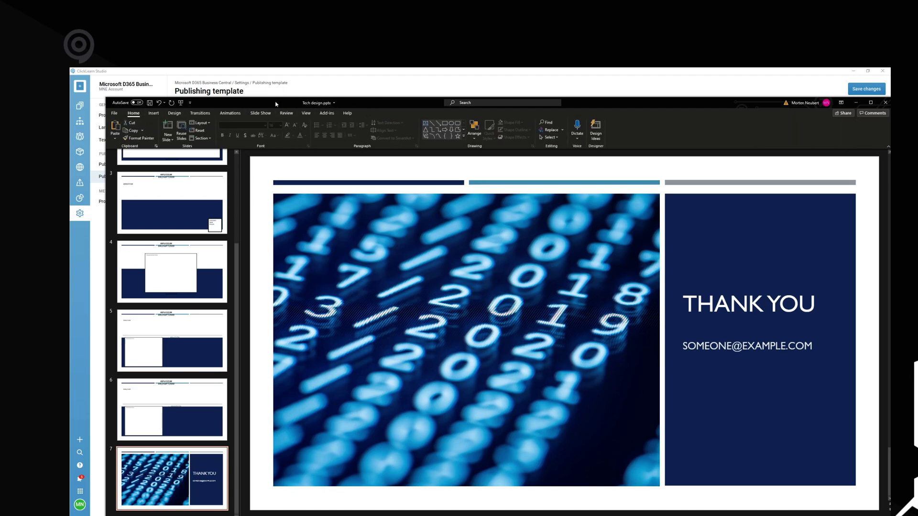
left_click_drag(276, 104, 283, 100)
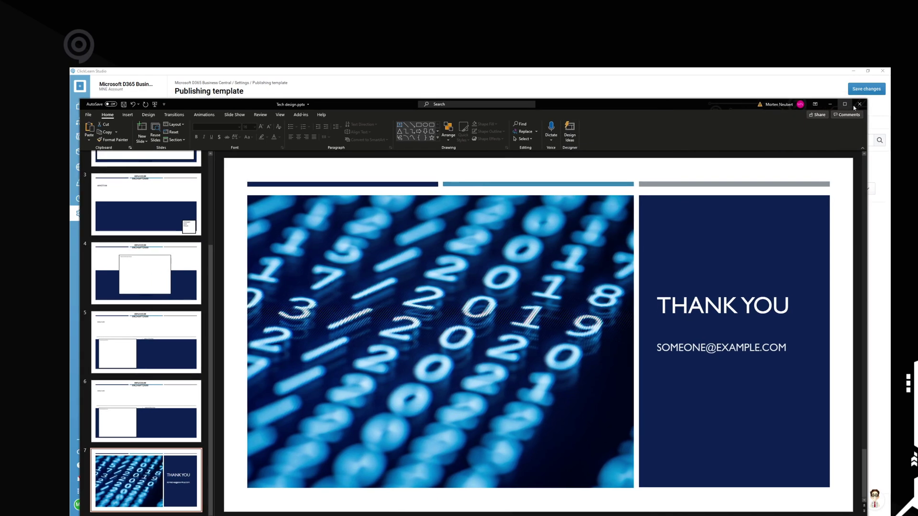
- Close Tech design.pptx without saving its changes, then close File Explorer
left_click(859, 104)
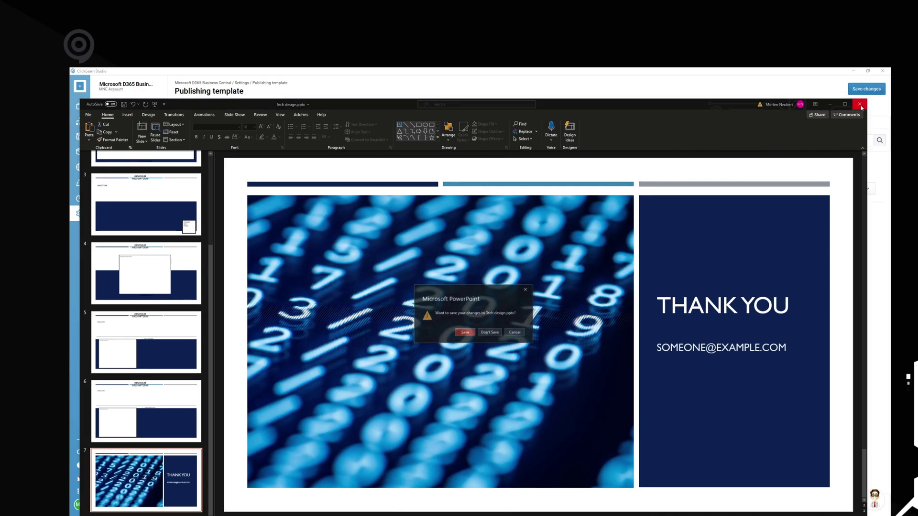
left_click(495, 334)
left_click(688, 314)
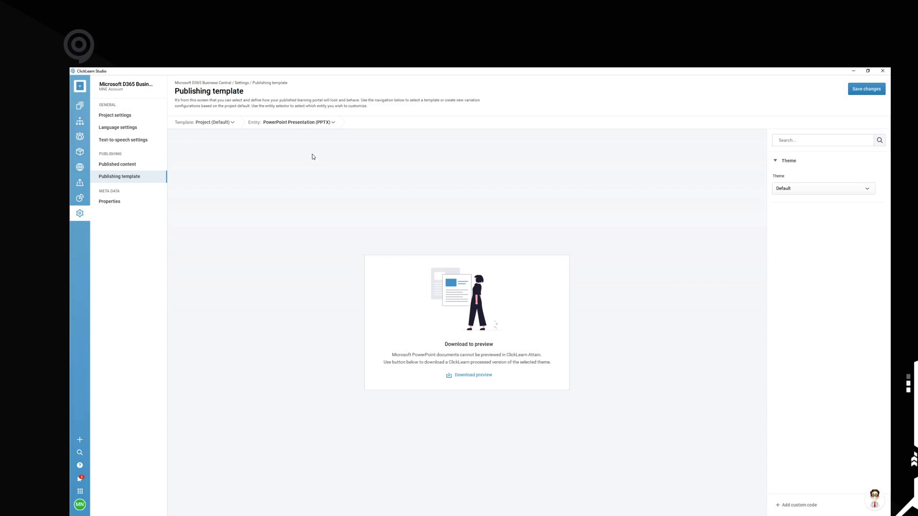
- Expand the Template: Project (Default) dropdown to list the publishing template configurations
left_click(229, 122)
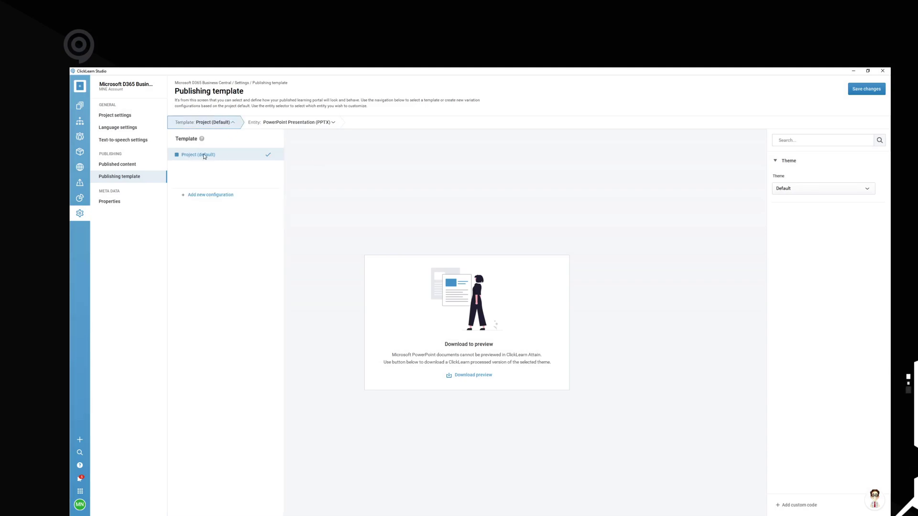